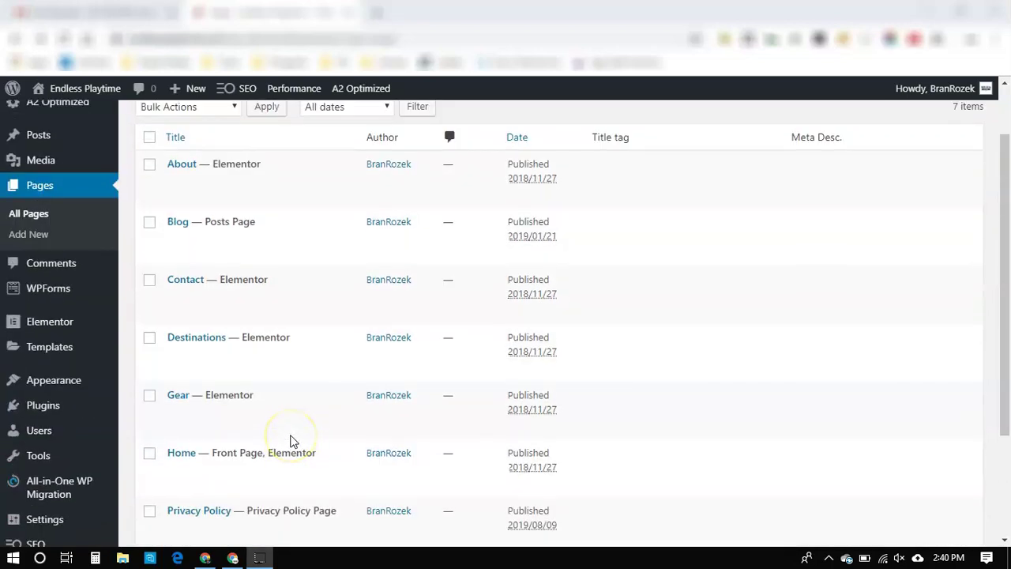
Scroll the WordPress Pages list to find the Gear page row.
scroll(290, 439, down, 3)
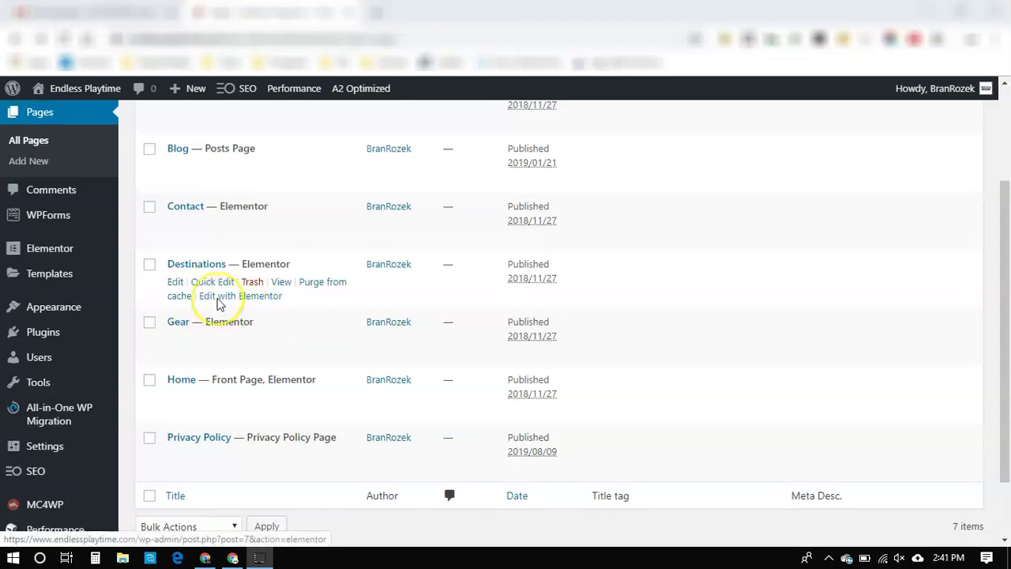
scroll(225, 304, up, 3)
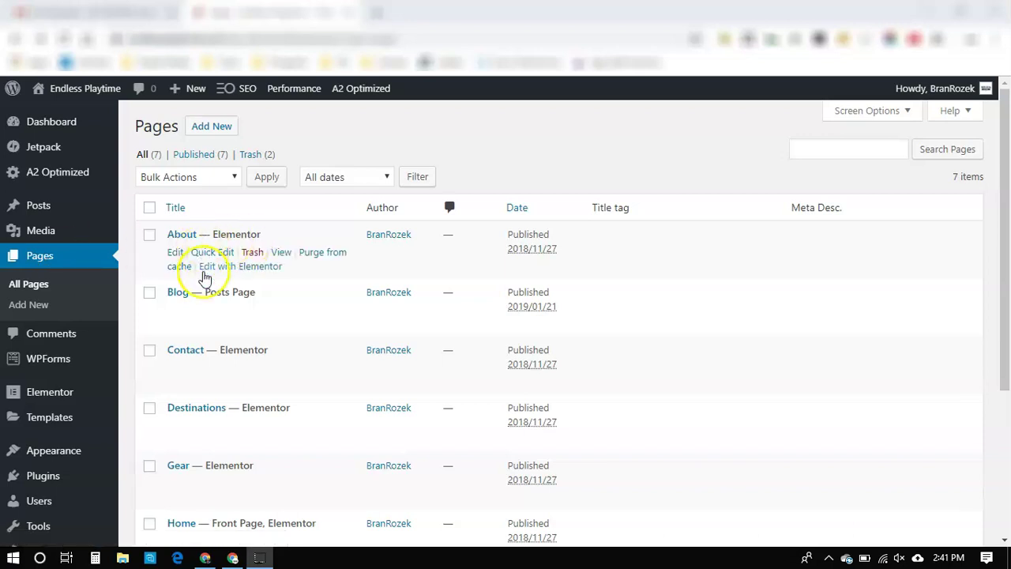
scroll(203, 277, down, 3)
mouse_move(273, 259)
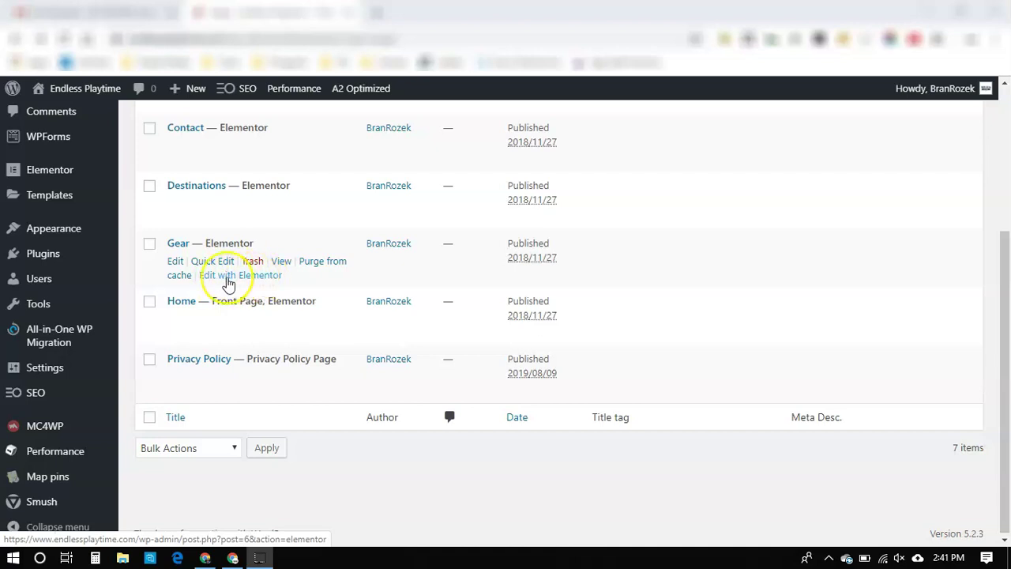
Open Gear in Elementor and select its hero section with the rope photo.
click(227, 280)
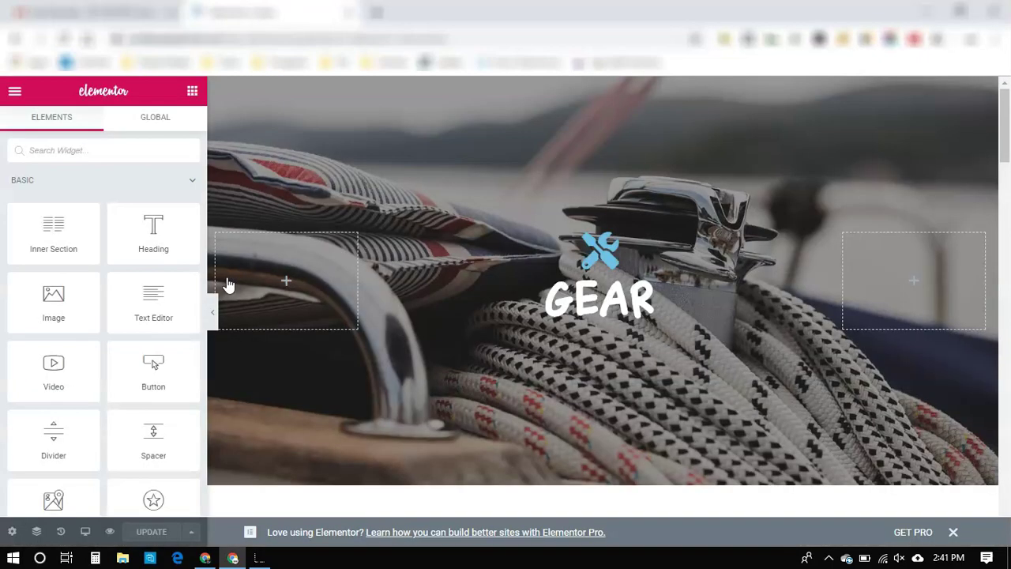
click(673, 154)
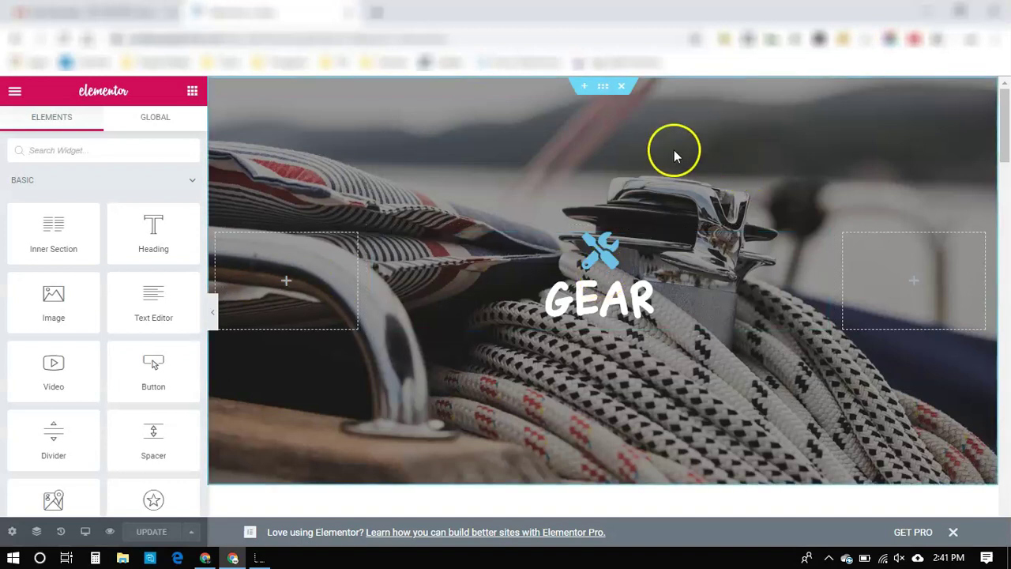
Open the hero section's Style settings to reach its sailboat-rope.jpg background image.
click(603, 86)
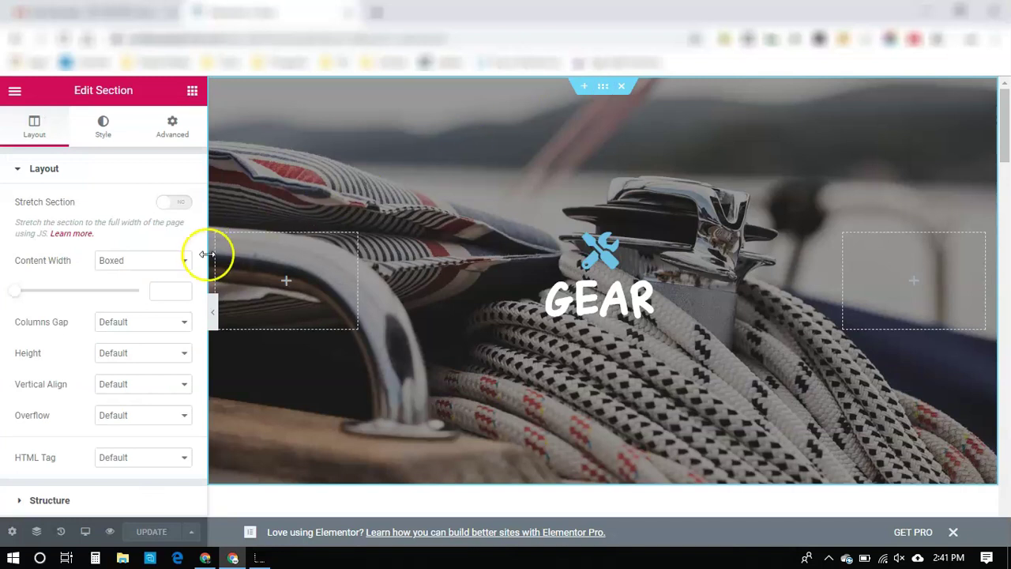
click(107, 133)
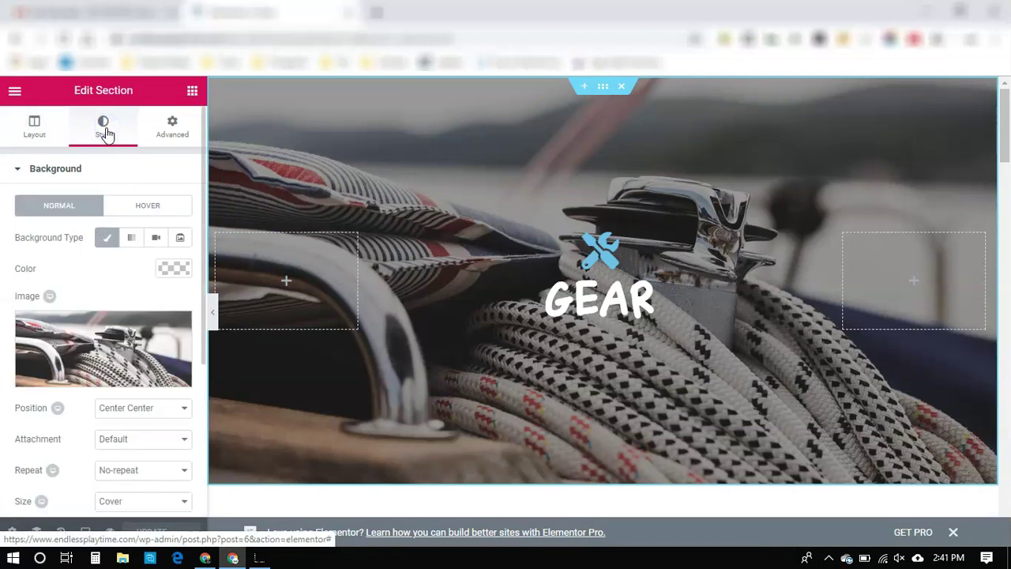
click(111, 379)
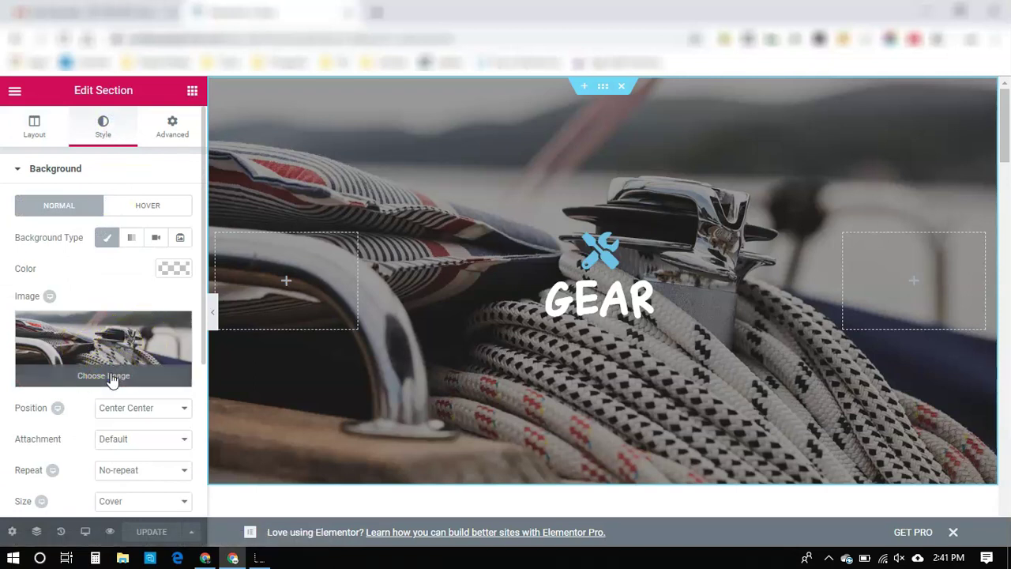
Insert mountain-3.jpg from the Media Library as the hero section's background image.
click(112, 378)
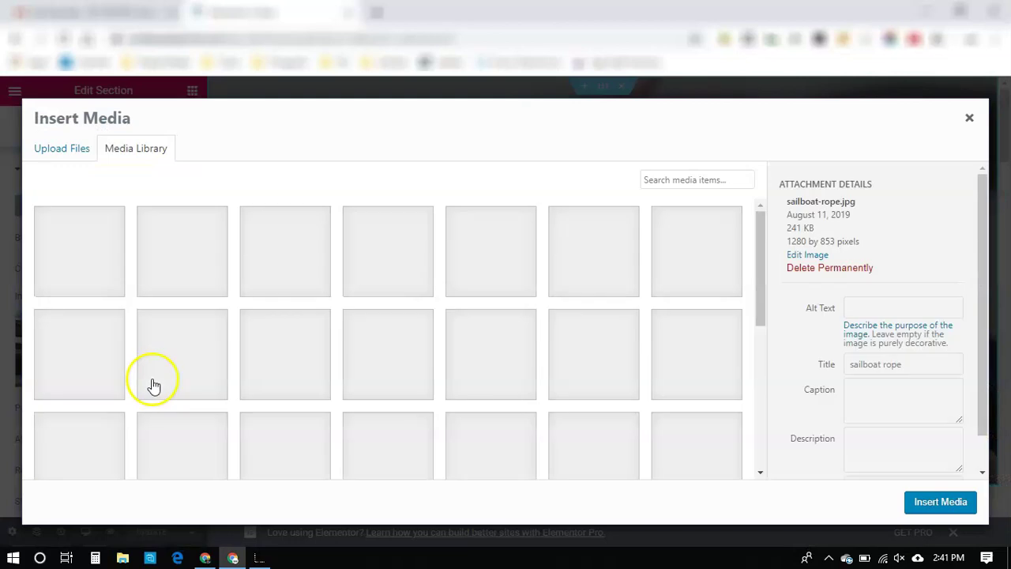
scroll(345, 362, down, 3)
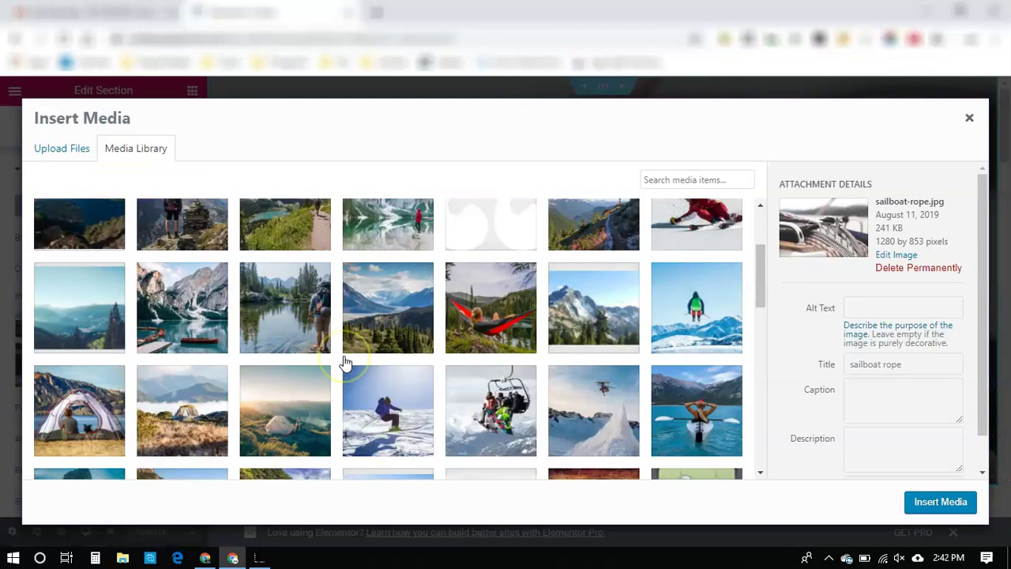
scroll(345, 361, up, 3)
scroll(345, 363, down, 7)
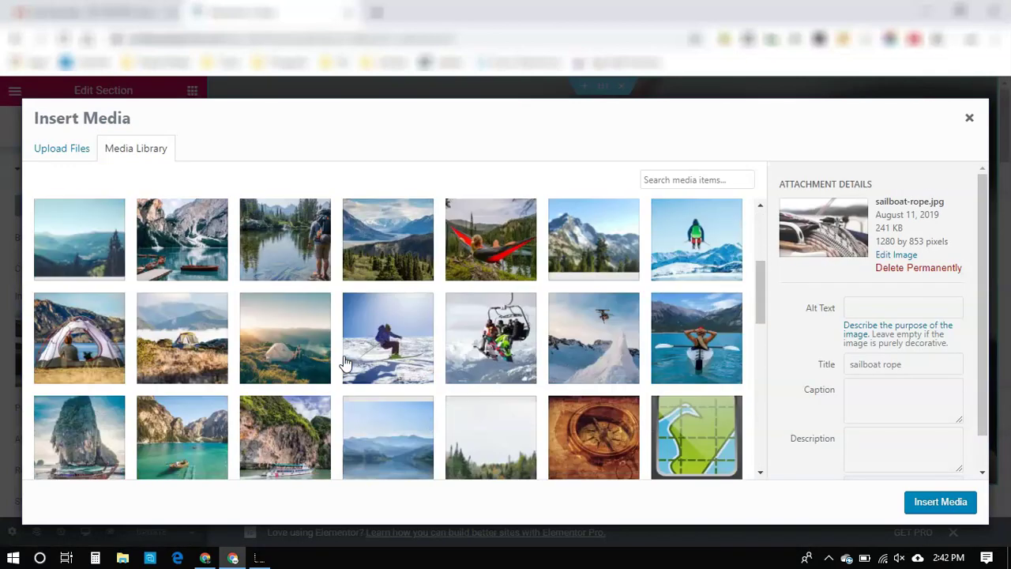
scroll(345, 361, up, 4)
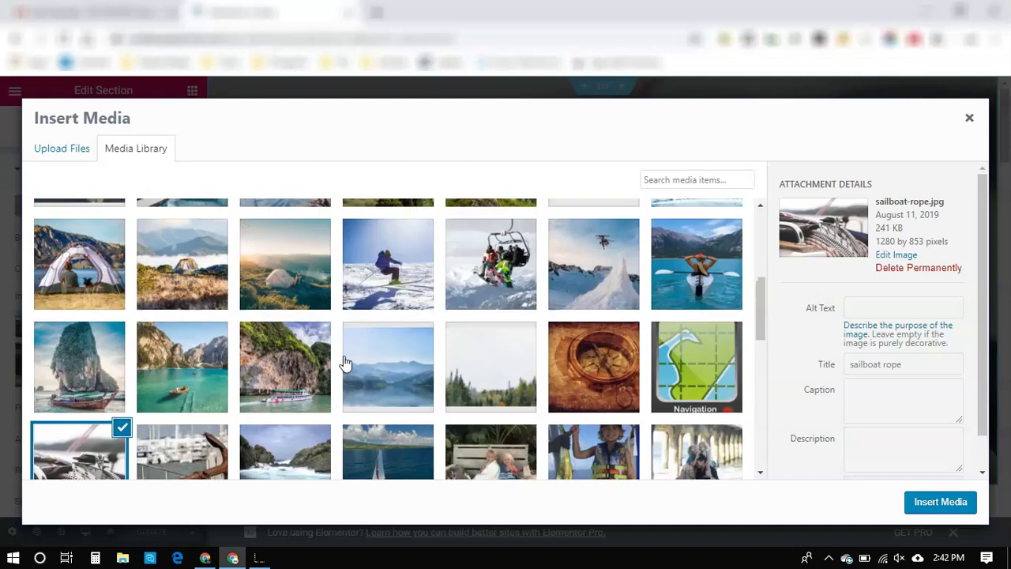
click(370, 270)
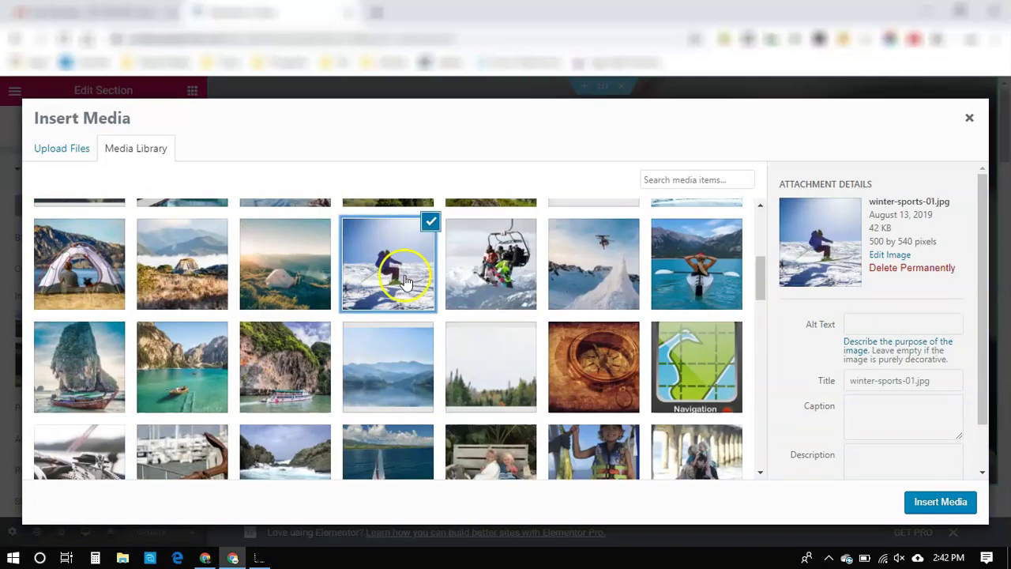
click(62, 150)
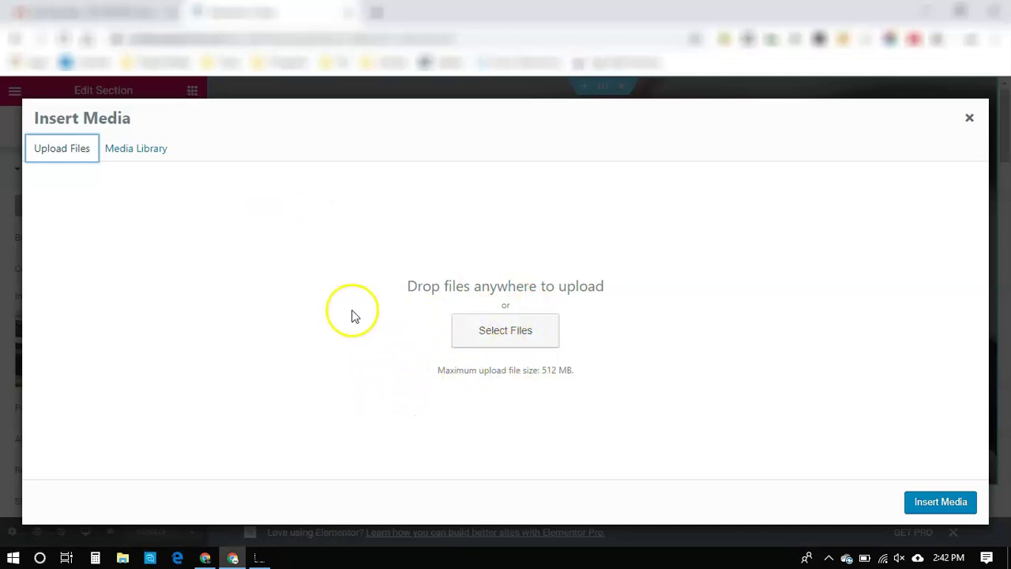
click(141, 152)
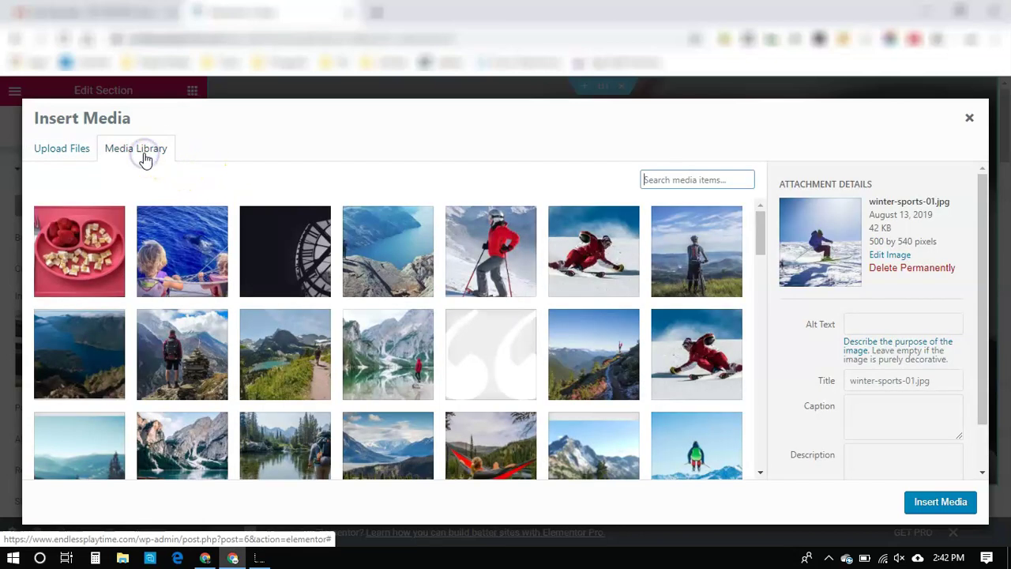
click(409, 266)
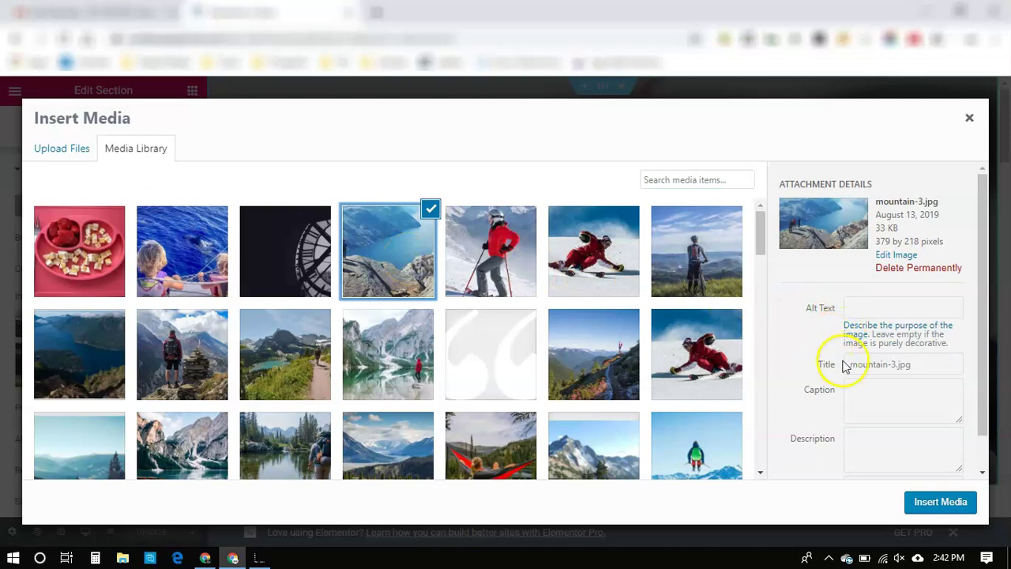
click(940, 503)
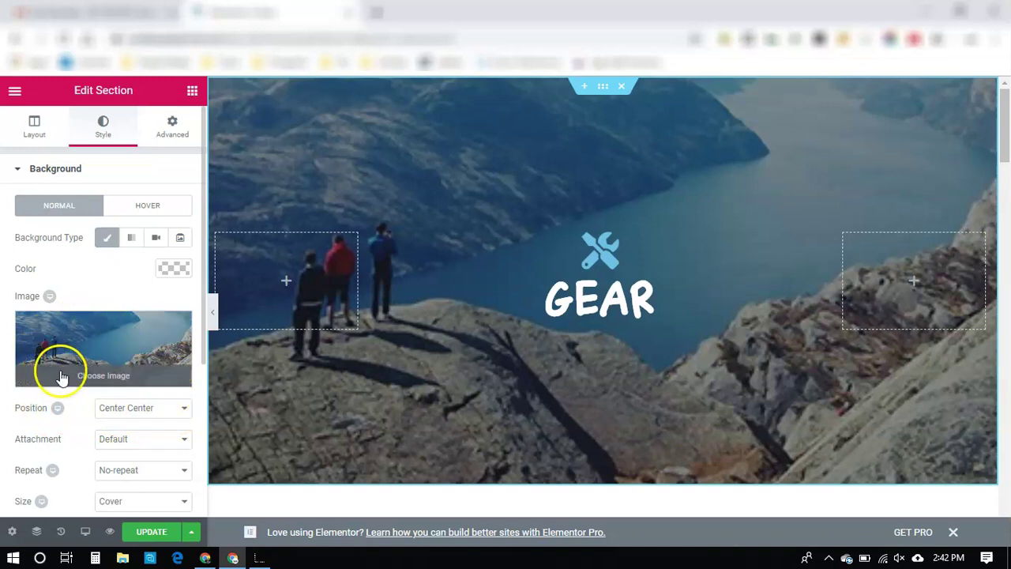
Try several background positions, settling on Center Center for the fjord photo.
click(164, 407)
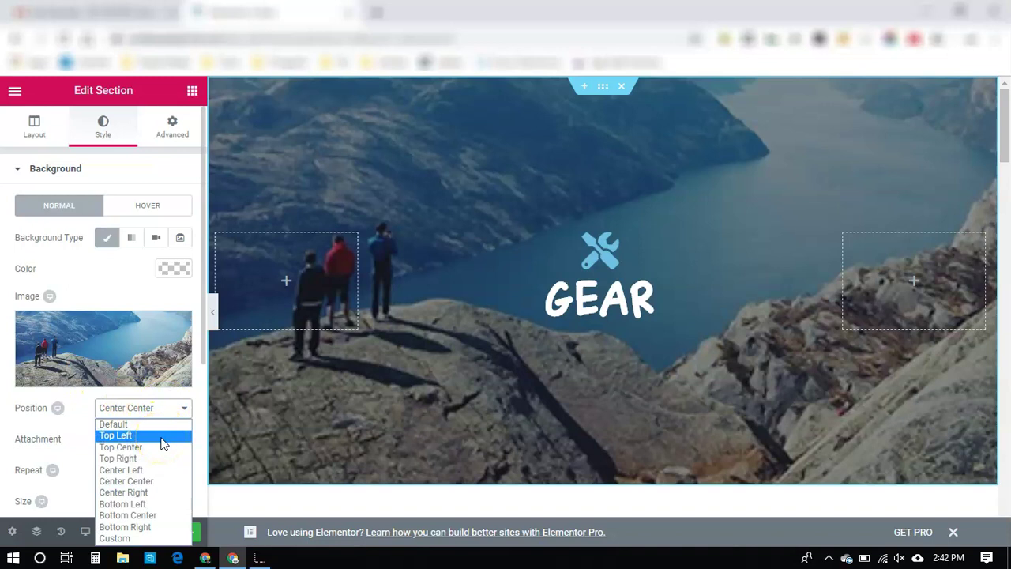
click(162, 437)
click(170, 412)
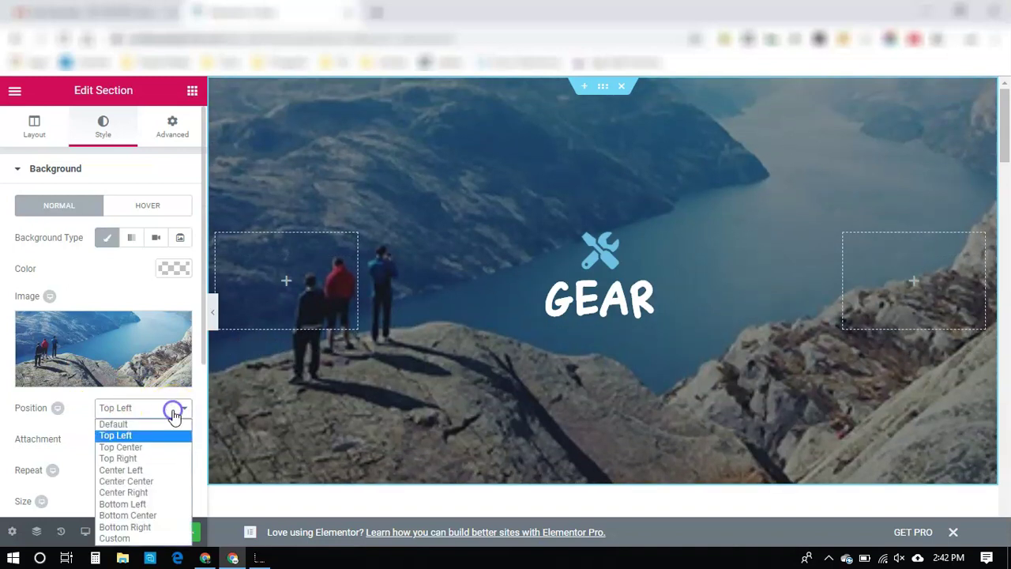
click(164, 458)
click(178, 416)
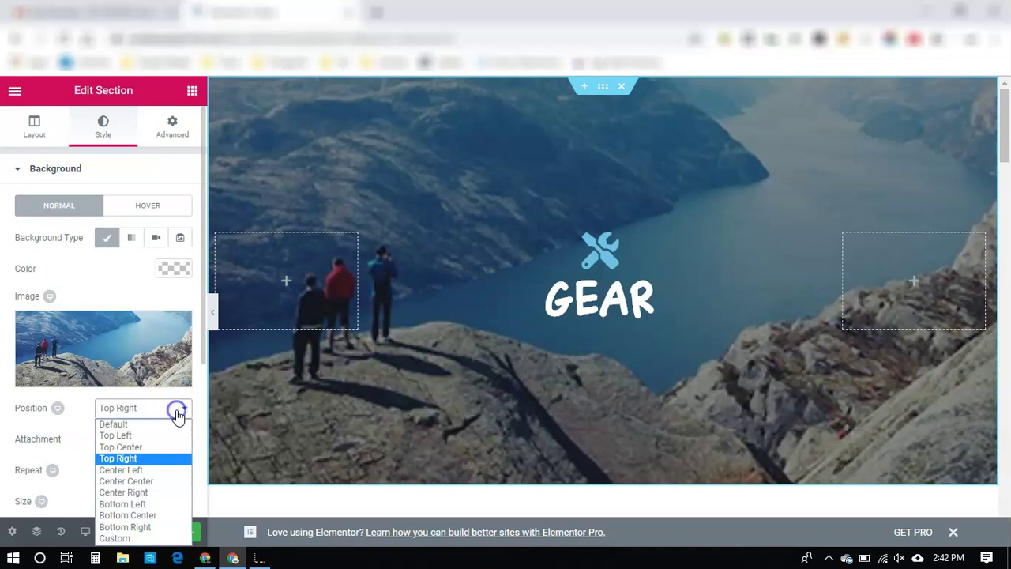
click(158, 514)
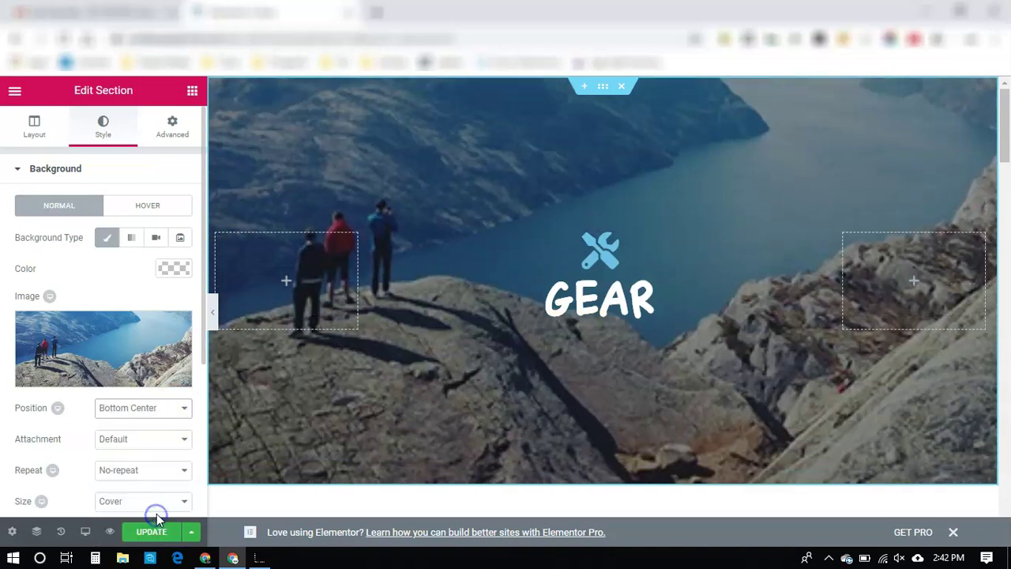
click(176, 411)
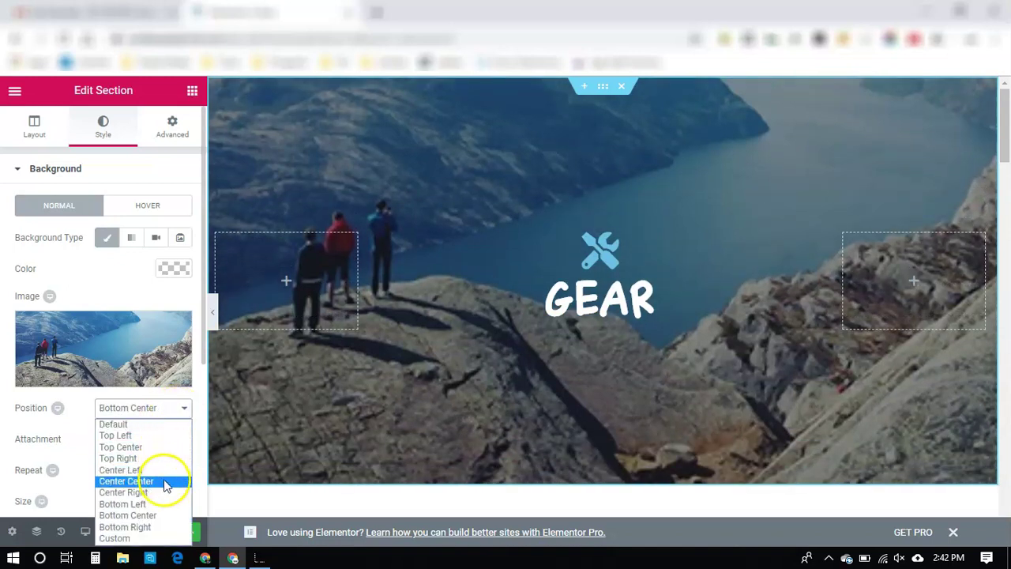
click(165, 481)
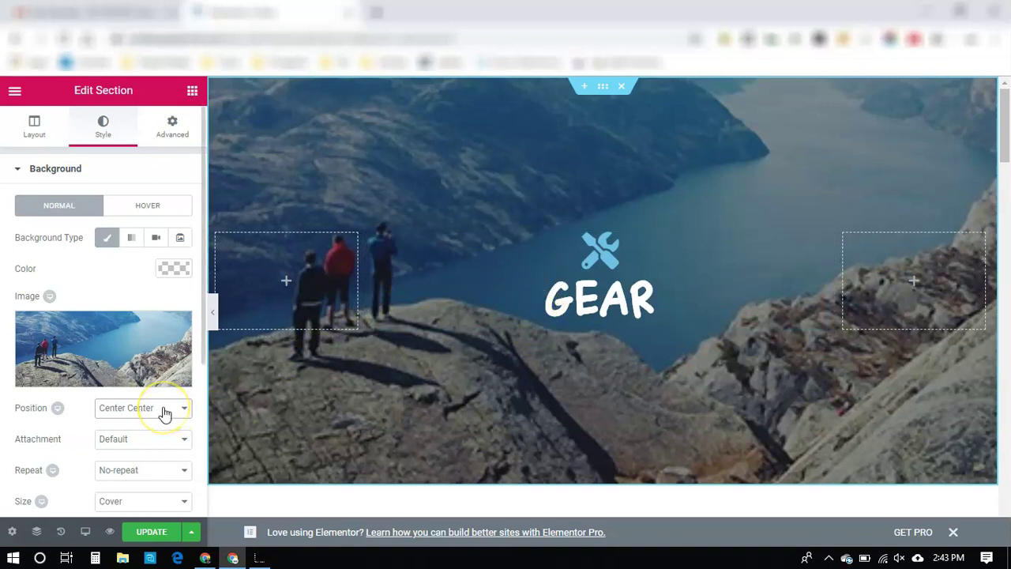
Add a black Background Overlay and lower its alpha to about 0.21.
scroll(118, 426, down, 2)
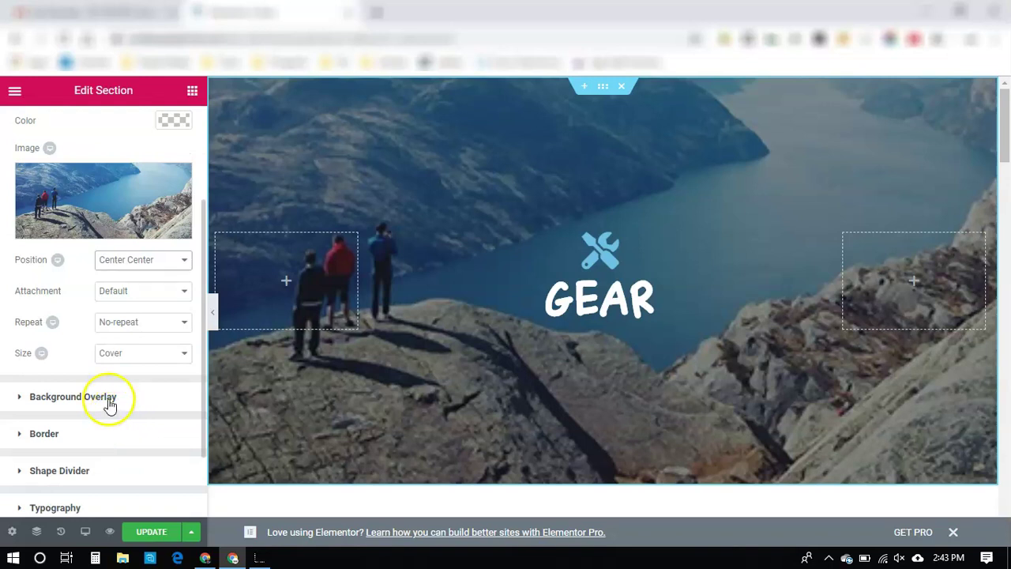
click(110, 397)
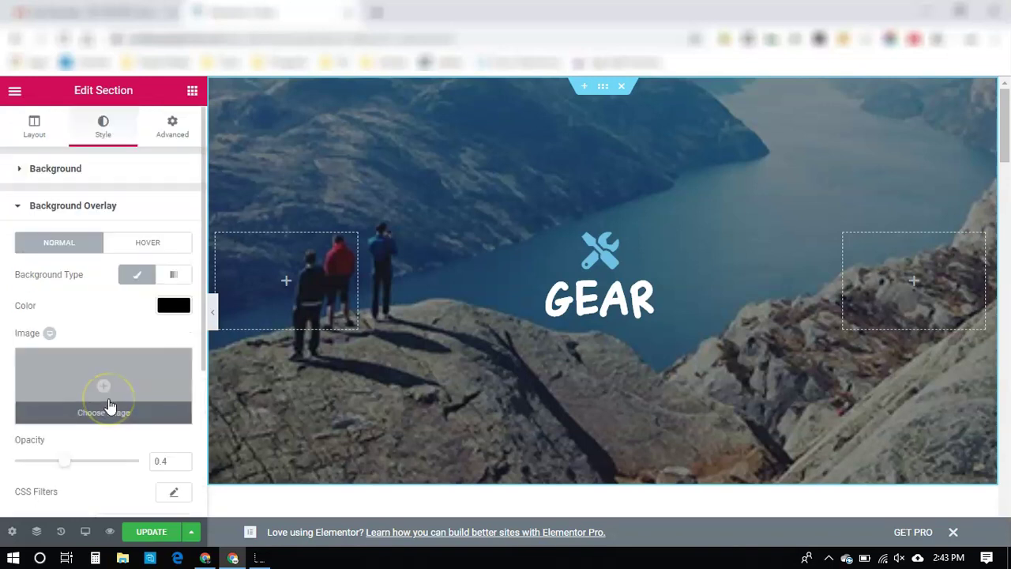
click(168, 311)
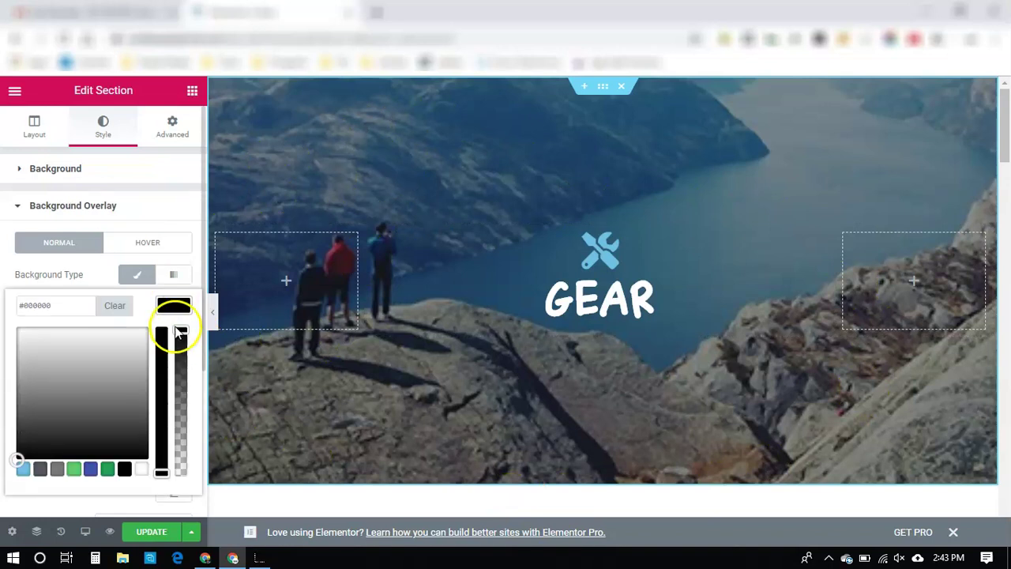
drag(179, 354, 180, 333)
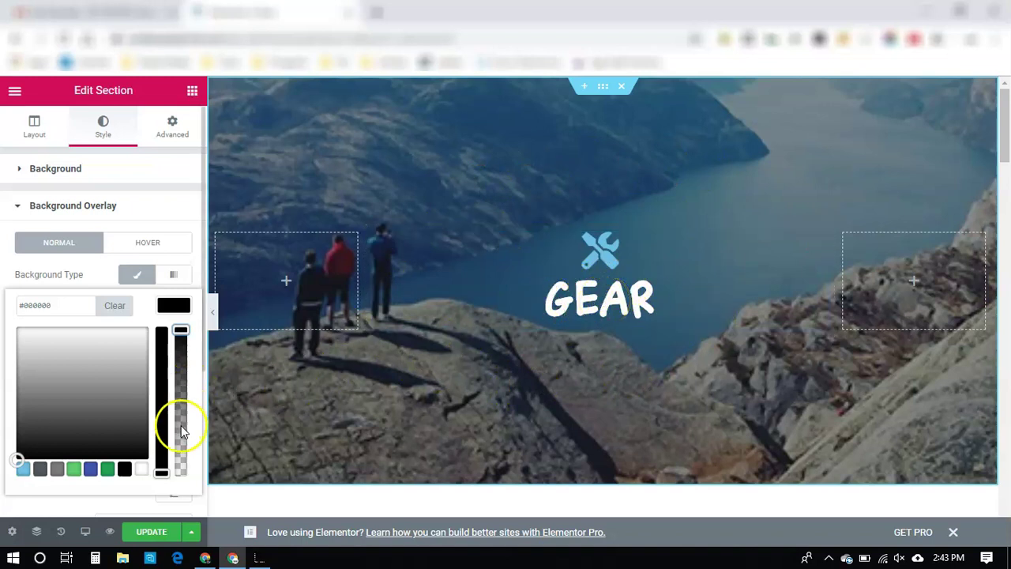
mouse_move(162, 474)
mouse_down()
mouse_move(161, 368)
mouse_move(157, 470)
mouse_up()
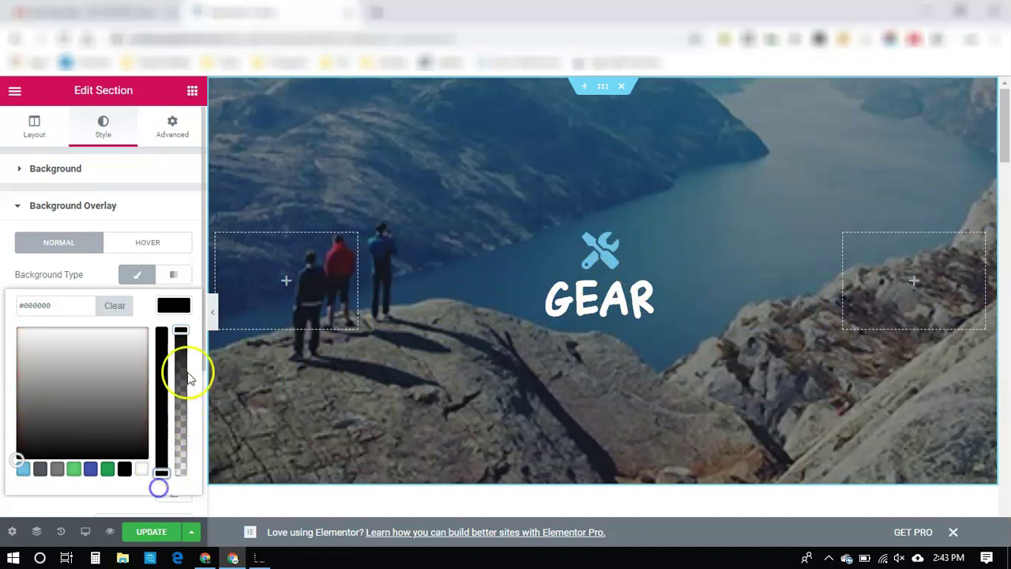
mouse_move(180, 330)
mouse_down()
mouse_move(176, 441)
mouse_move(181, 326)
mouse_up()
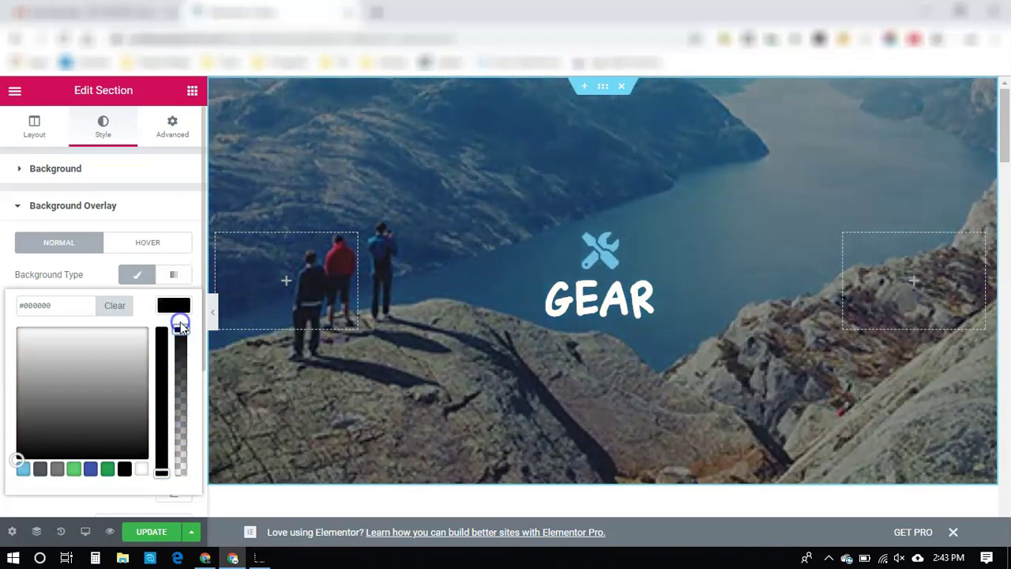
click(142, 225)
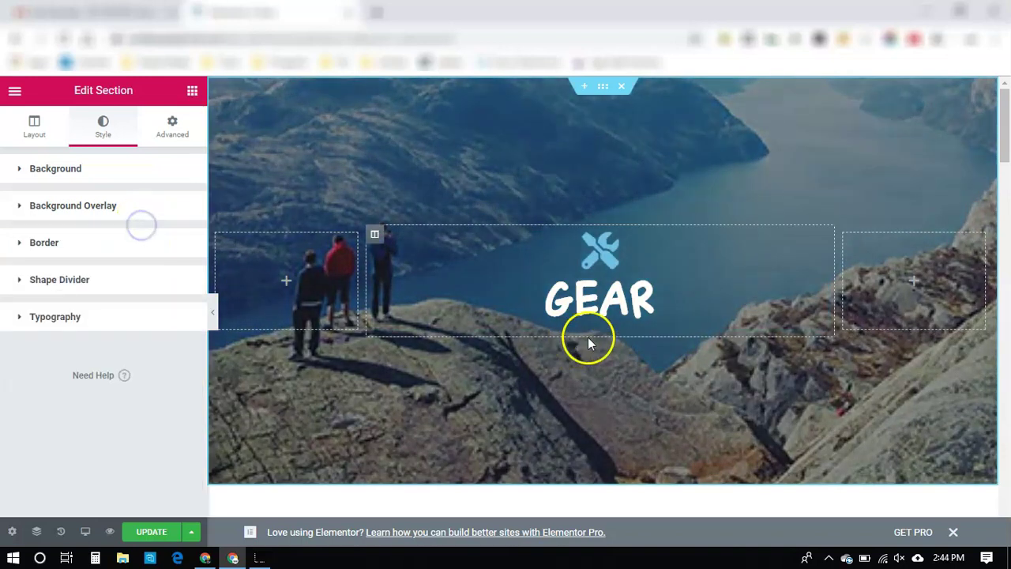
Save the Gear page with UPDATE and show Elementor's main menu.
click(151, 534)
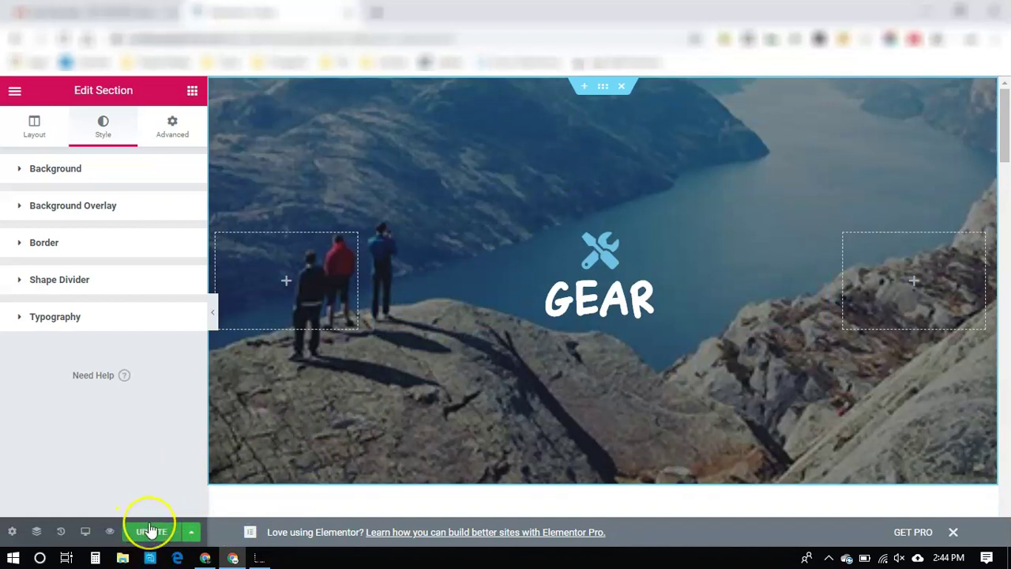
click(195, 531)
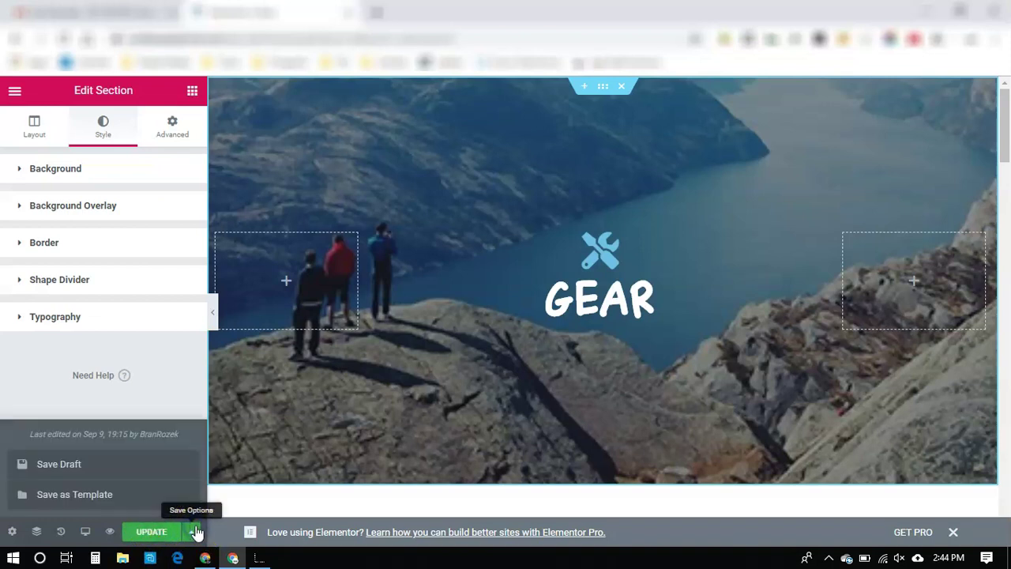
click(178, 393)
click(15, 92)
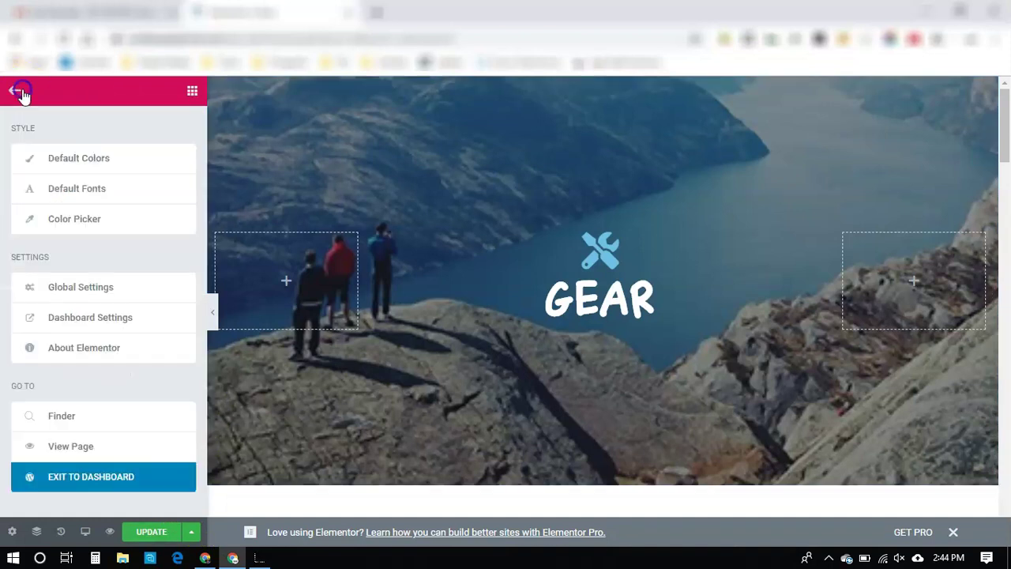
click(107, 332)
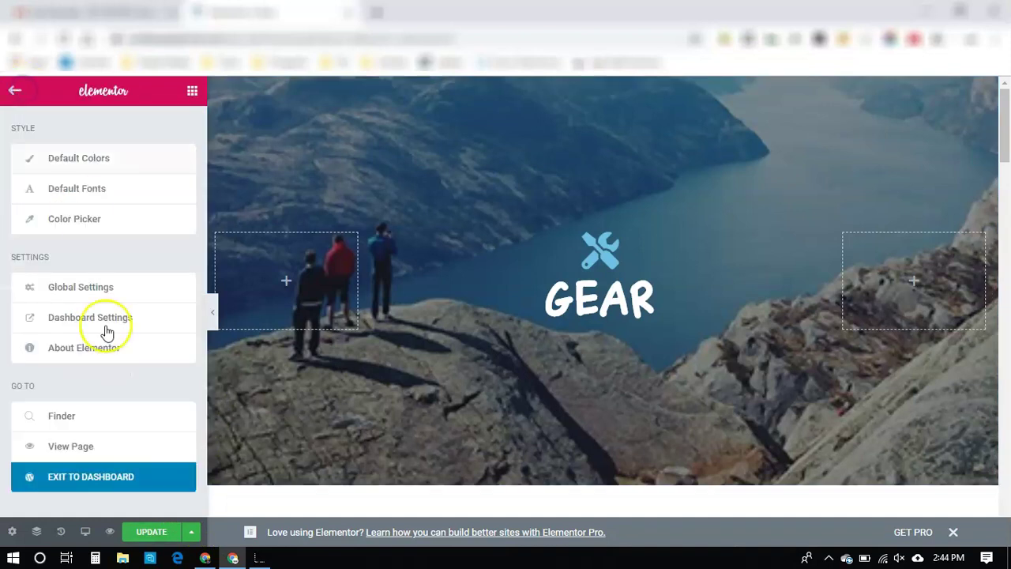
Exit to the dashboard and confirm Leave in the Leave site? dialog.
click(105, 483)
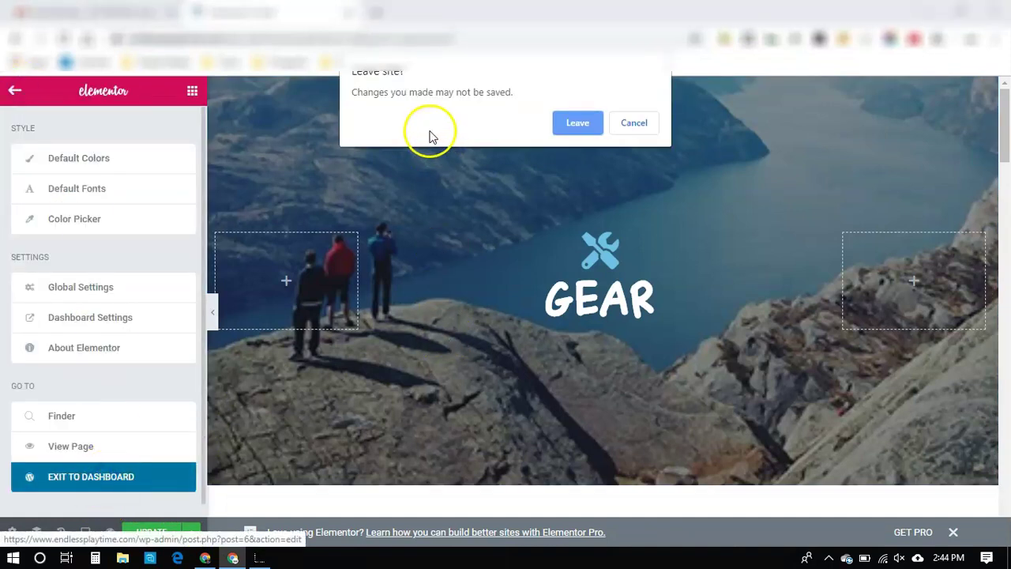
click(574, 125)
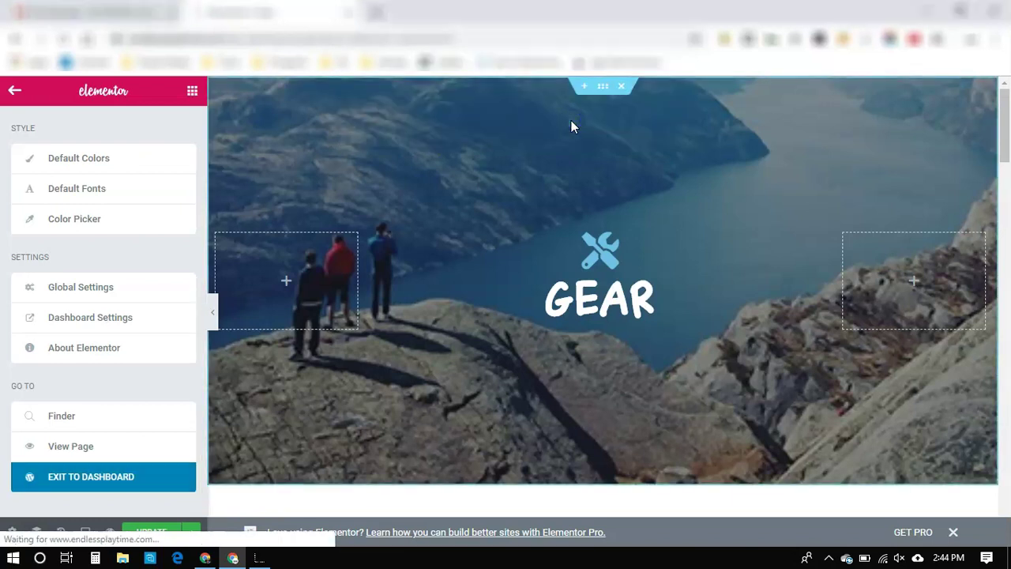